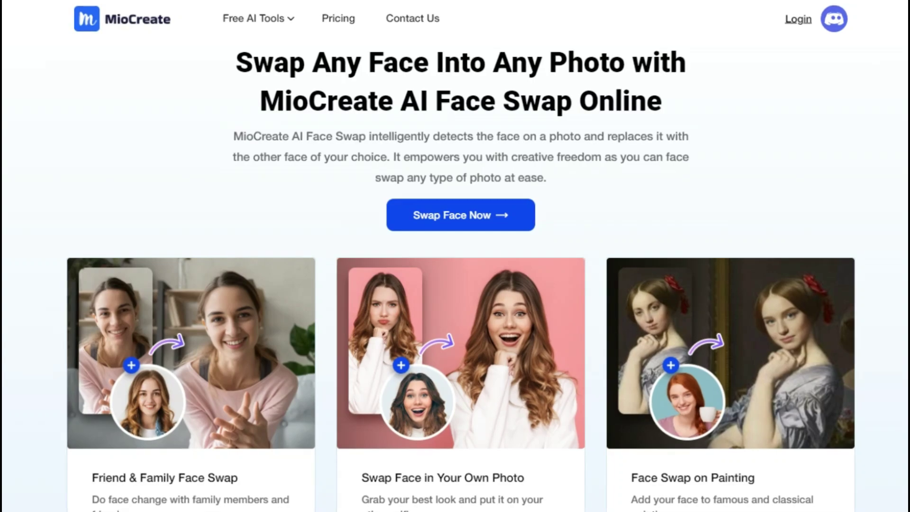
Step: Scroll down through MioCreate's face swap feature sections, then back up toward the page introduction
scroll(455, 284, down, 1)
scroll(455, 277, down, 5)
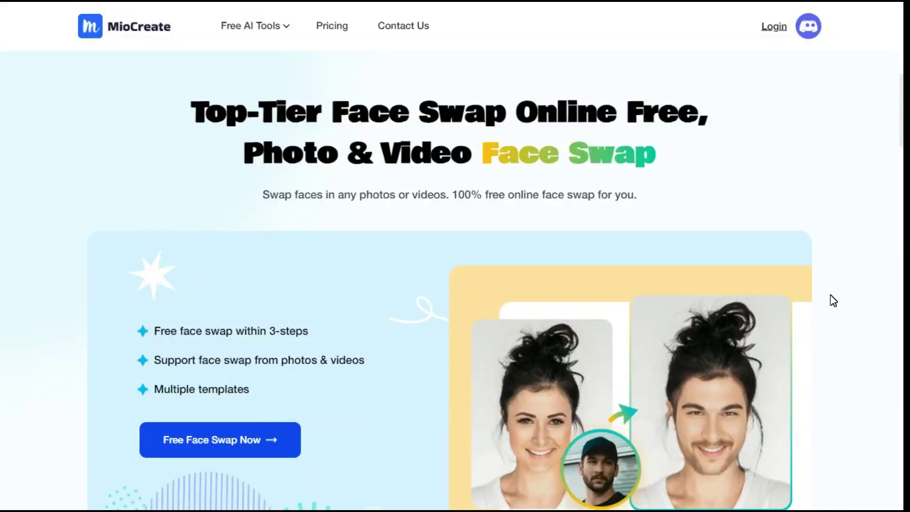
scroll(833, 300, down, 2)
scroll(833, 301, down, 7)
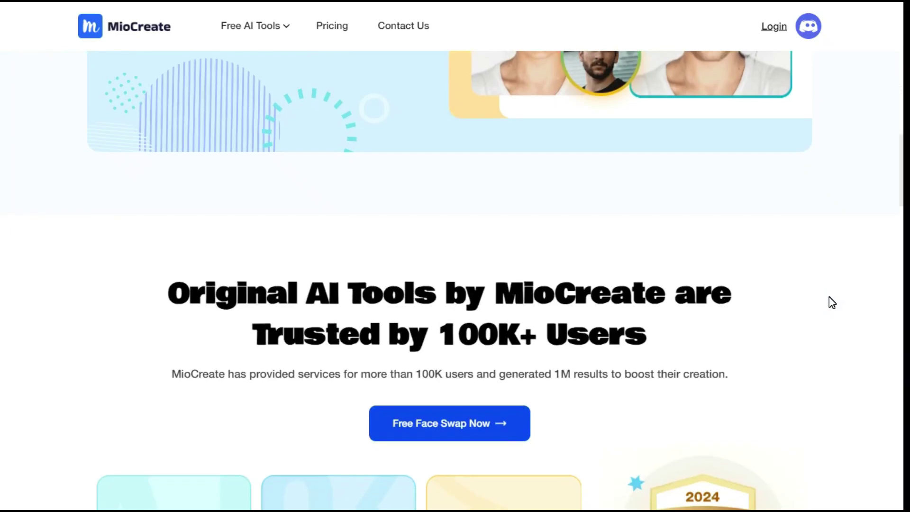
scroll(832, 302, down, 4)
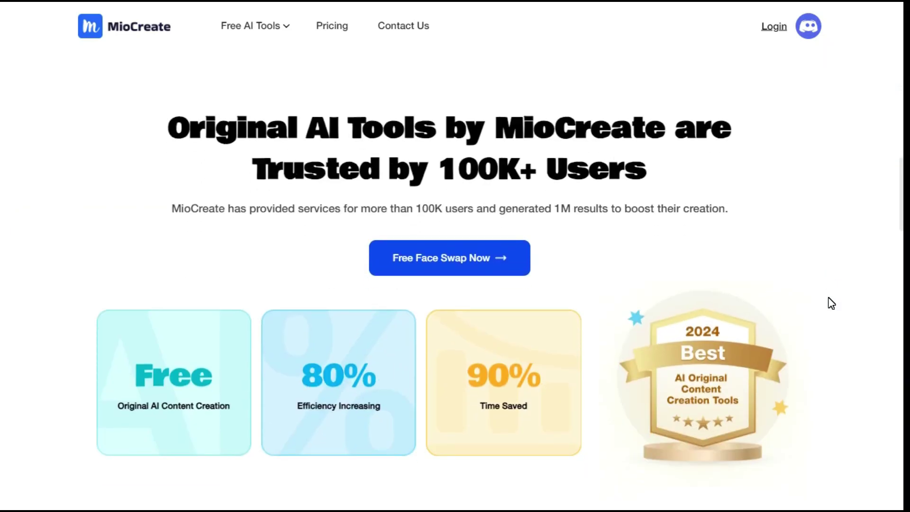
scroll(832, 303, up, 12)
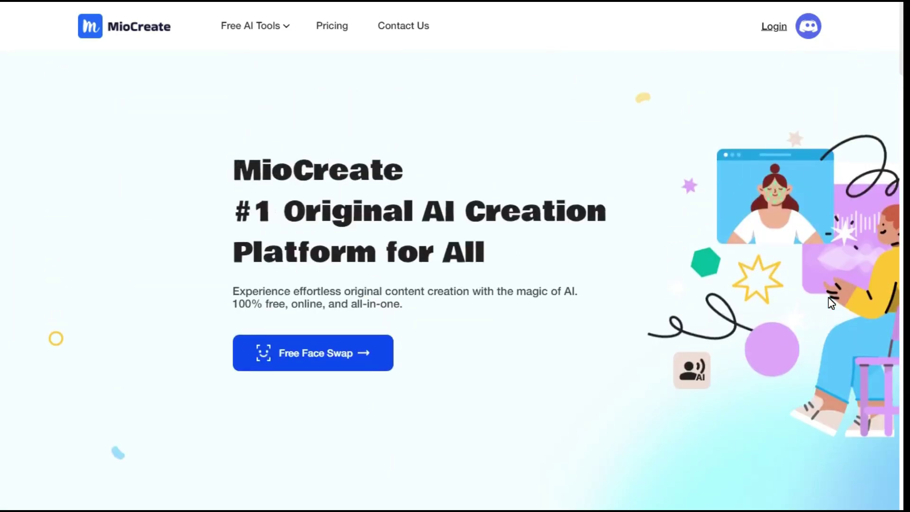
Step: In Free Face Swap, upload the source portrait and image 1 as target face, then generate the swap
click(311, 357)
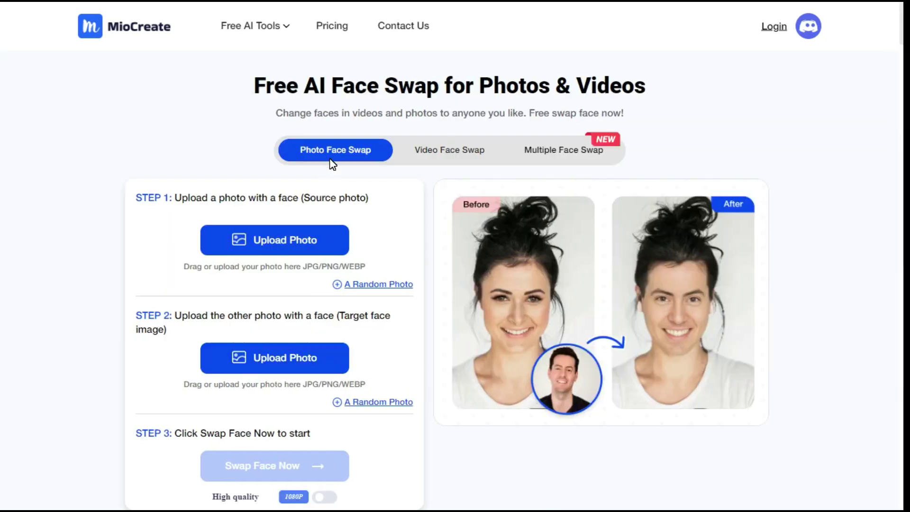
click(269, 236)
double_click(269, 235)
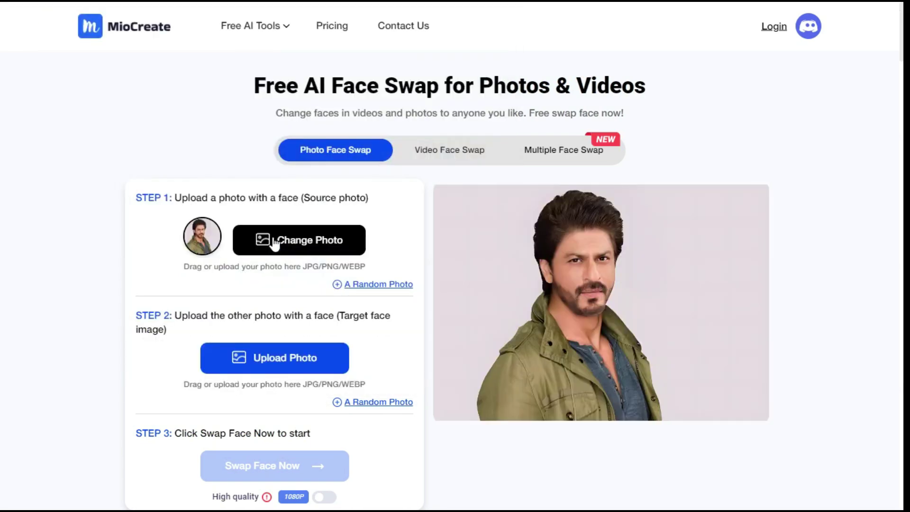
click(280, 368)
click(198, 129)
double_click(199, 129)
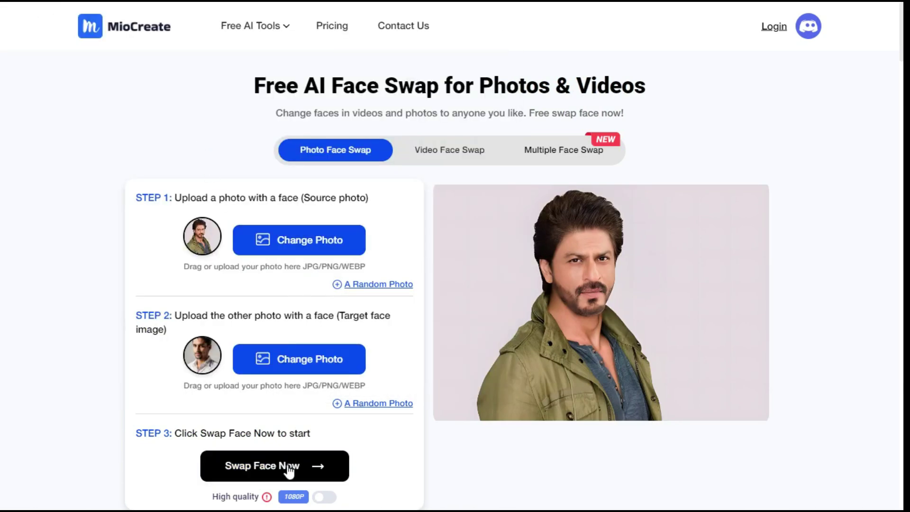
click(289, 470)
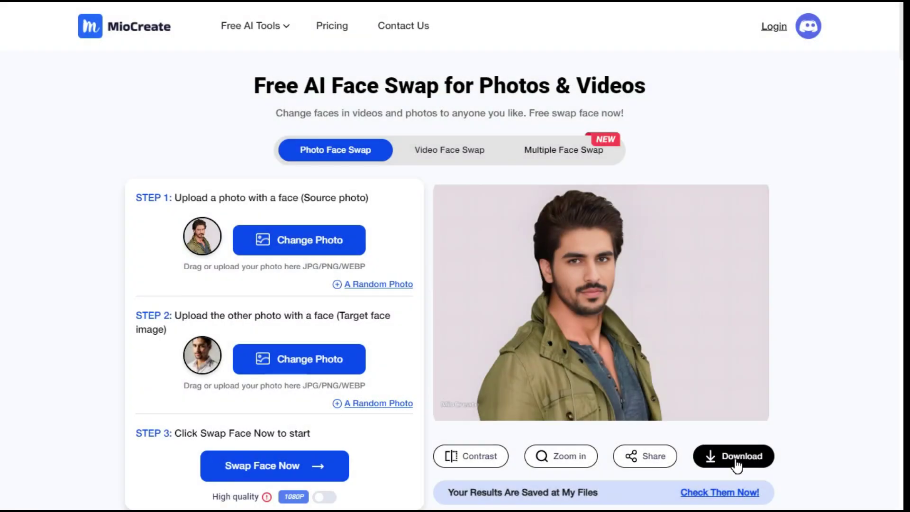
Step: Download the face-swapped photo and switch to Video Face Swap mode
click(738, 462)
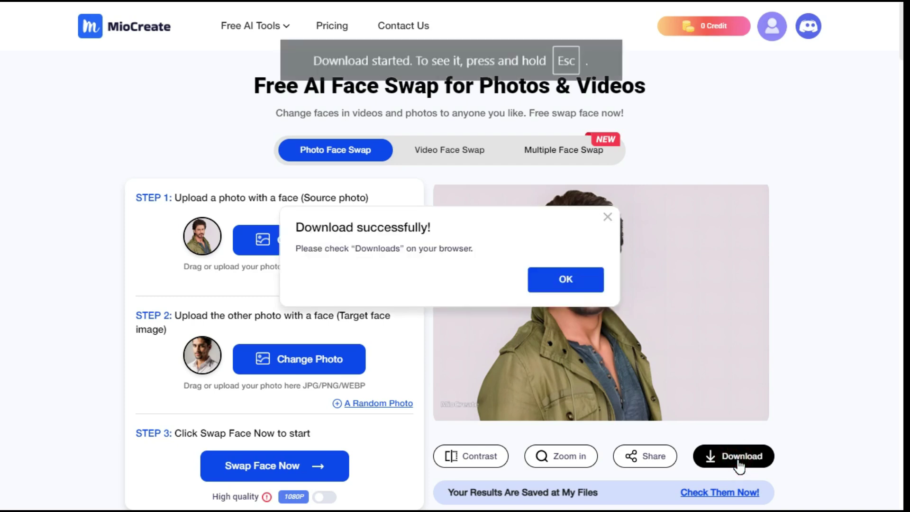
click(562, 281)
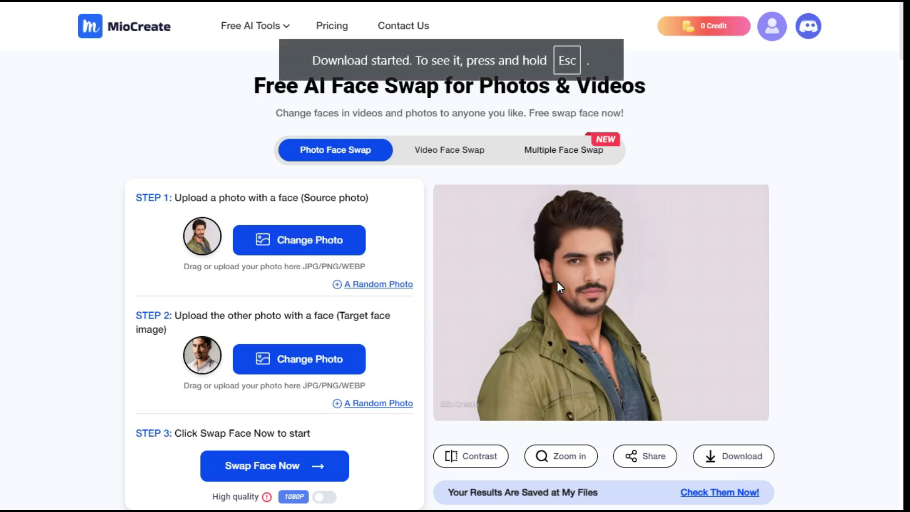
click(450, 154)
Step: Upload the source video and photo 5 as the target face, then preview the source clip
click(291, 227)
double_click(280, 155)
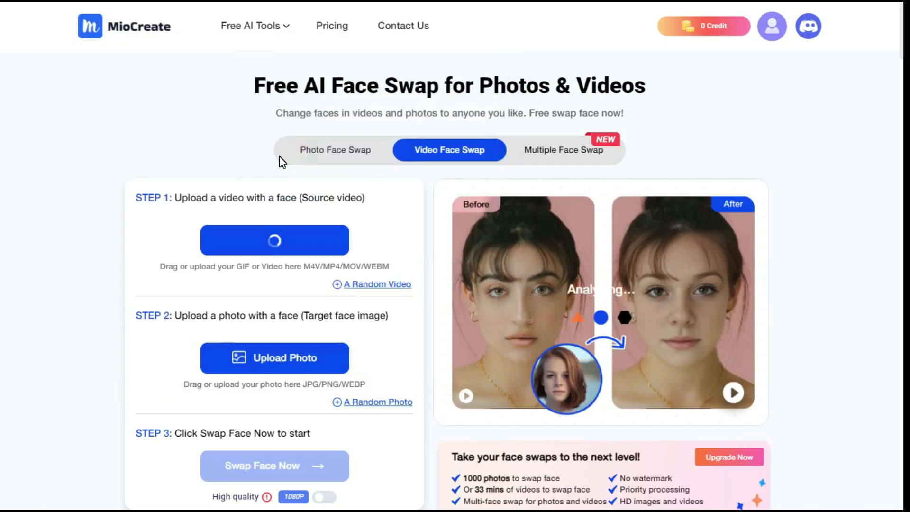
click(284, 368)
double_click(203, 289)
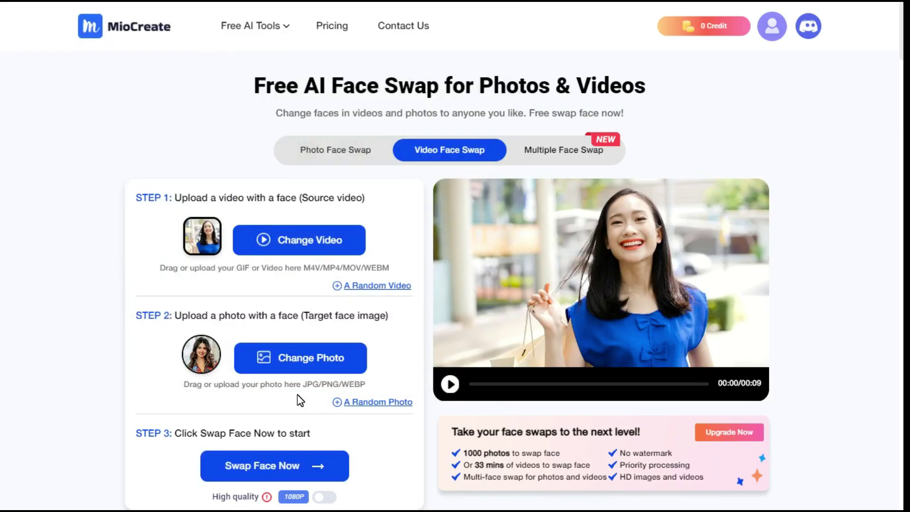
click(450, 384)
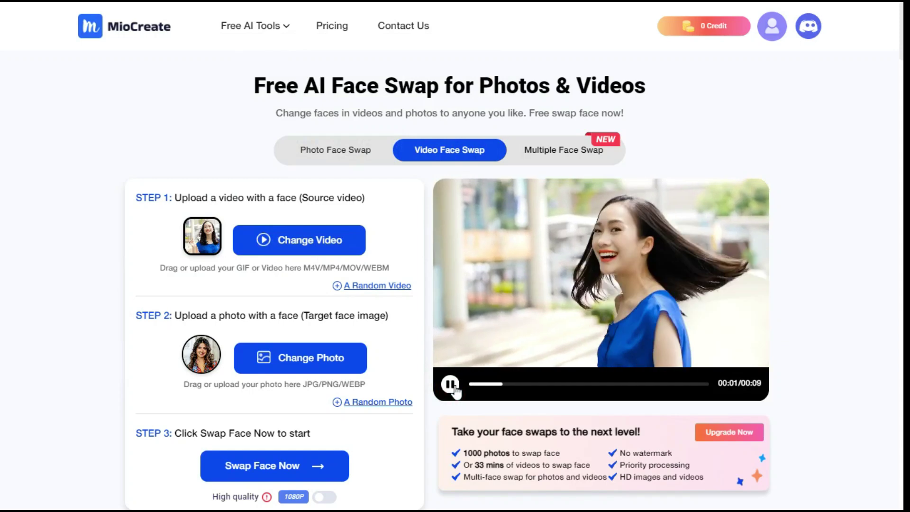
click(451, 385)
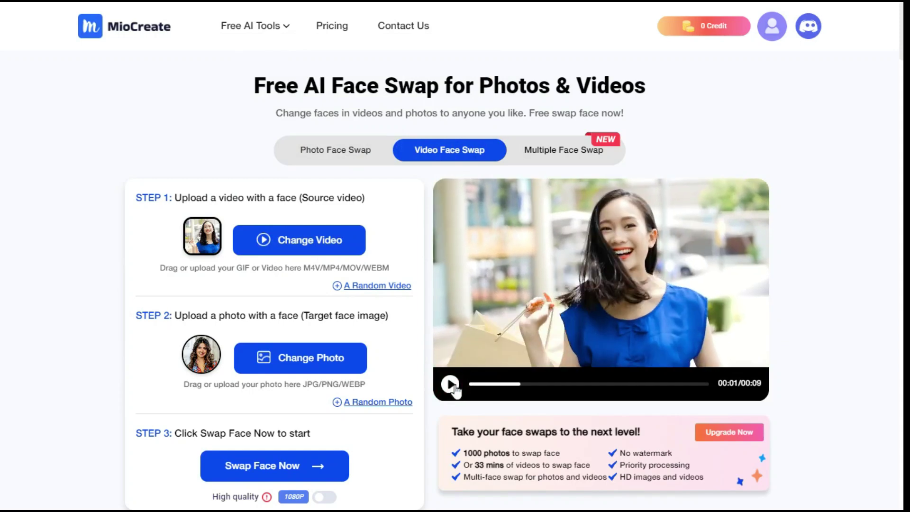
Step: Generate the face-swapped video, play the result, and download it
click(282, 470)
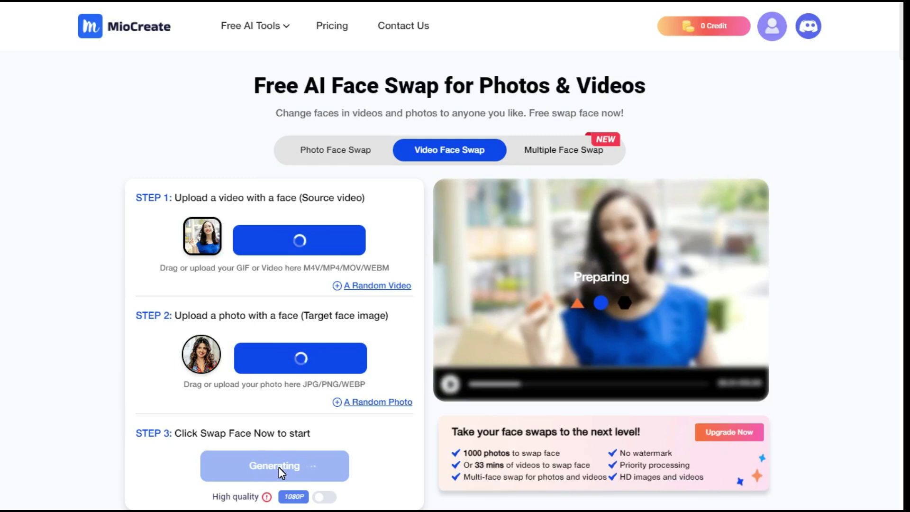
click(453, 384)
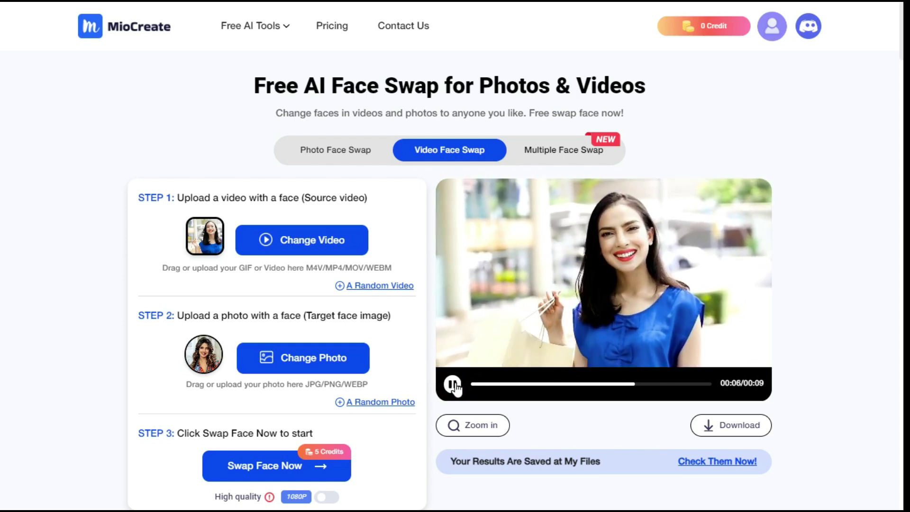
click(455, 387)
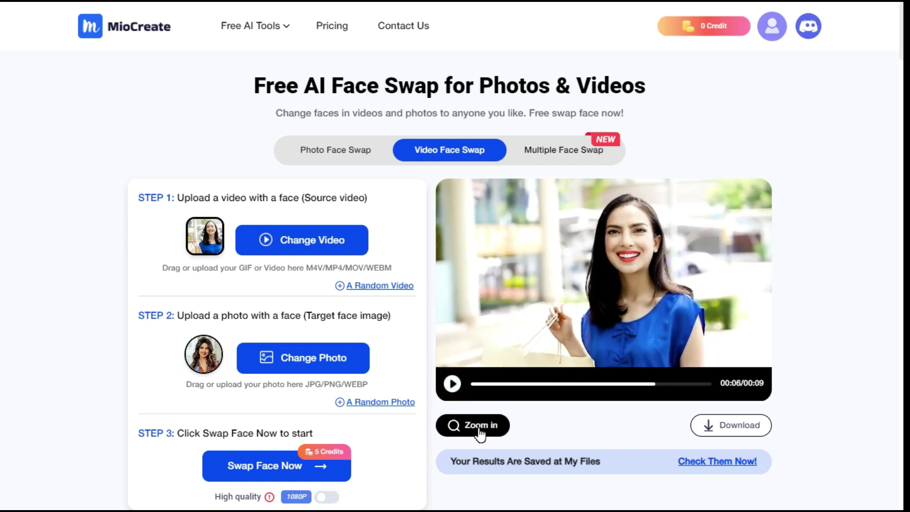
click(734, 425)
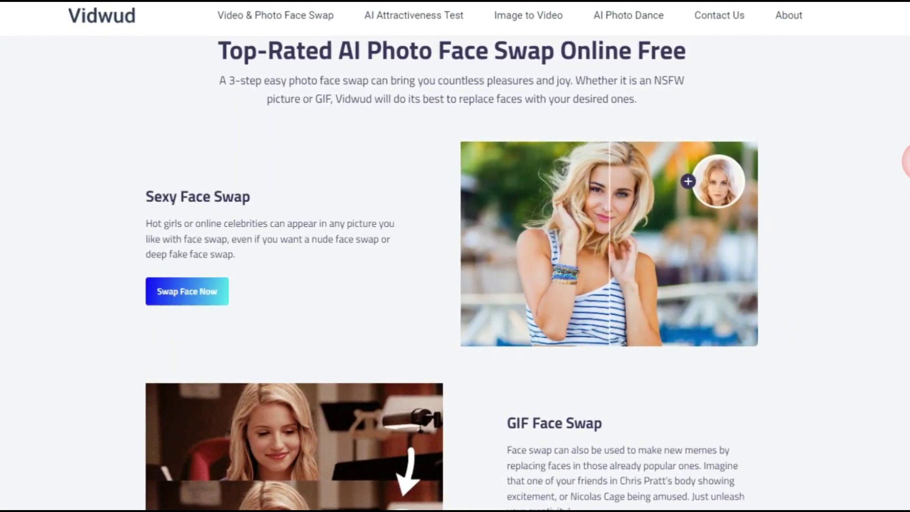
Step: Scroll through Vidwud's face swap templates and show the GIF templates
drag(906, 152, 907, 170)
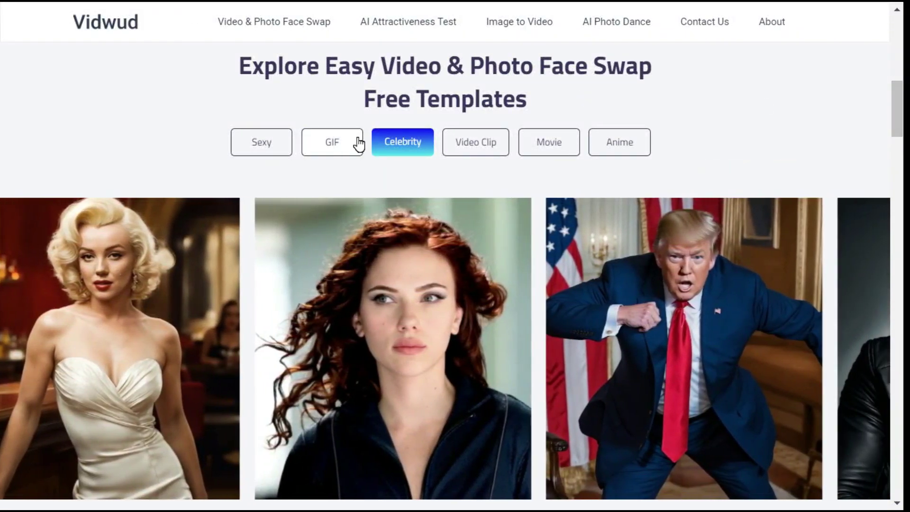
click(346, 143)
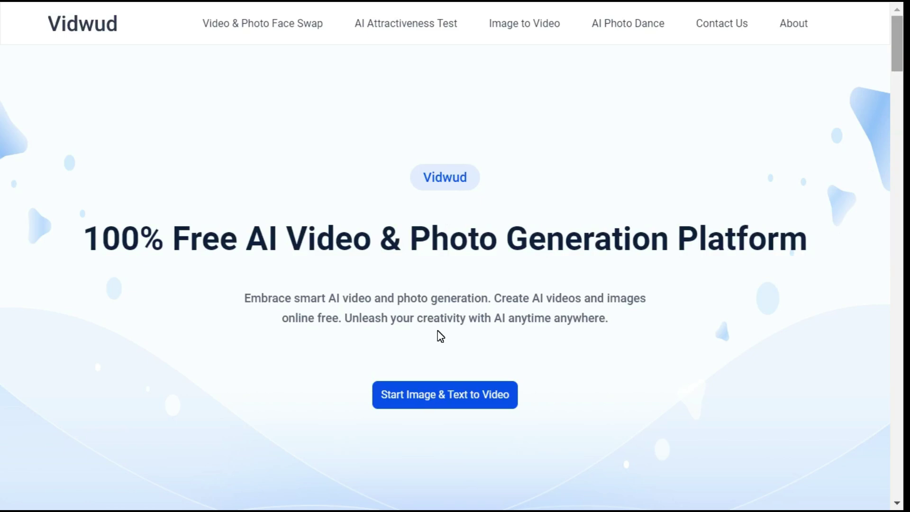
Step: In Vidwud's photo face swap, upload file 11 as source and file 10 as target face, then generate the swap
click(250, 27)
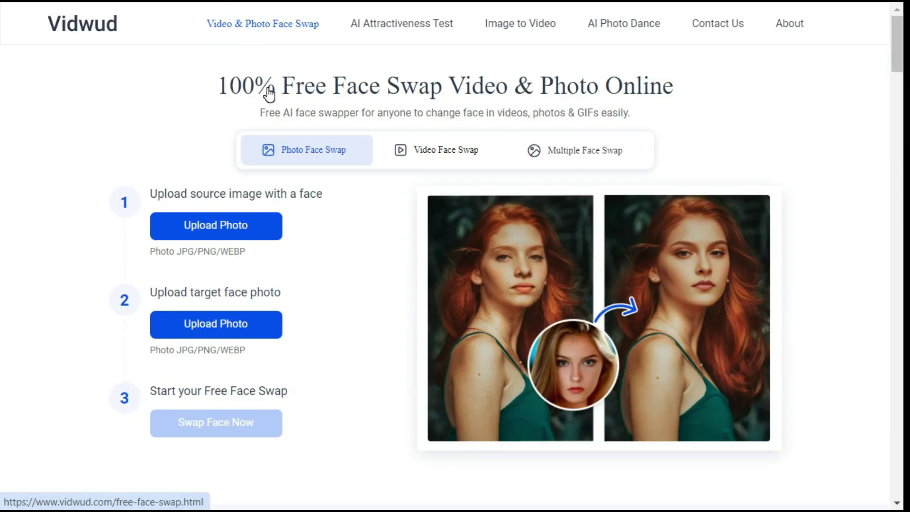
click(205, 228)
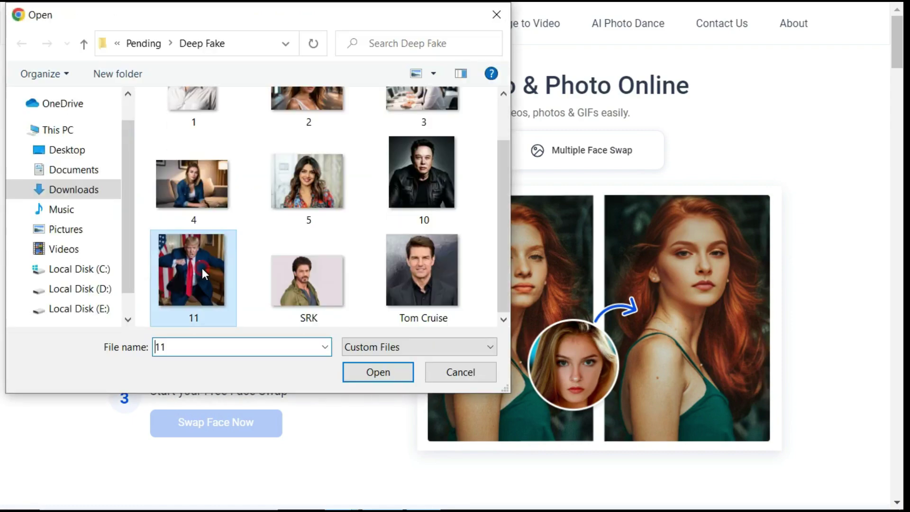
double_click(202, 269)
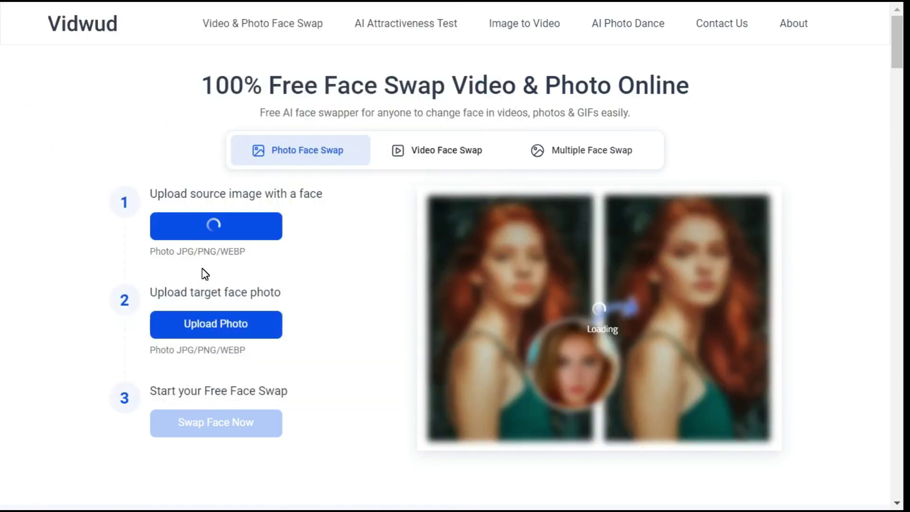
click(213, 328)
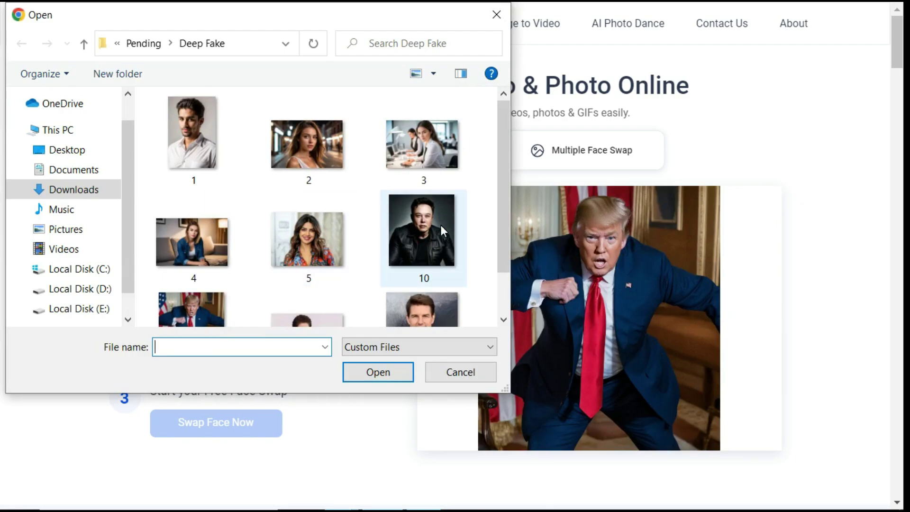
double_click(431, 233)
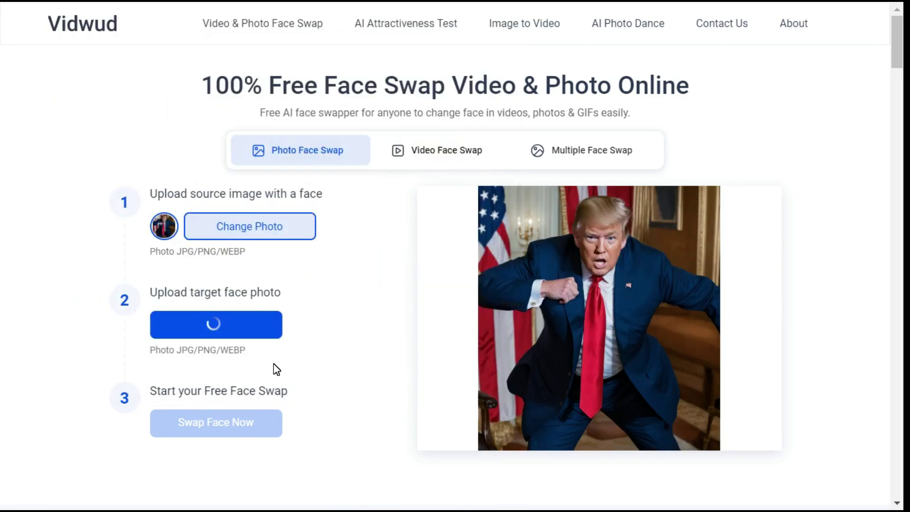
click(220, 424)
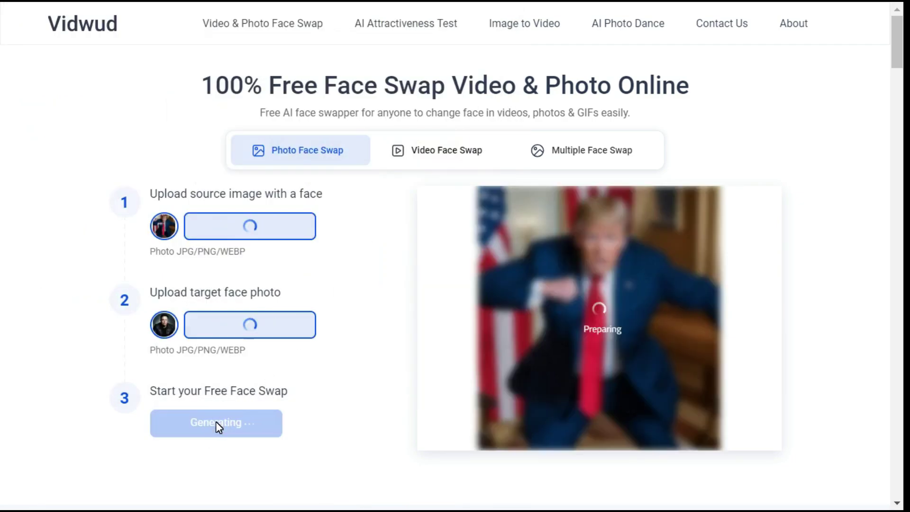
Step: Compare the enlarged result with the original, download it, and switch to Video Face Swap
click(557, 485)
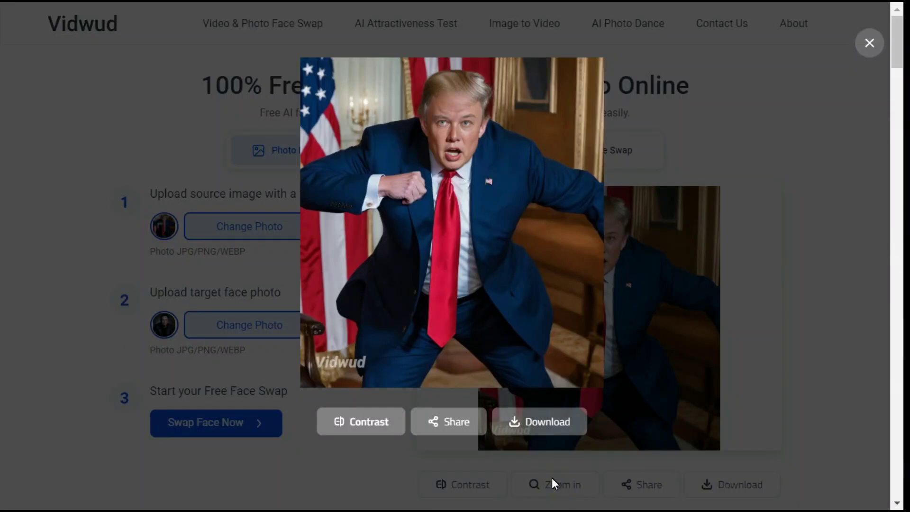
click(370, 424)
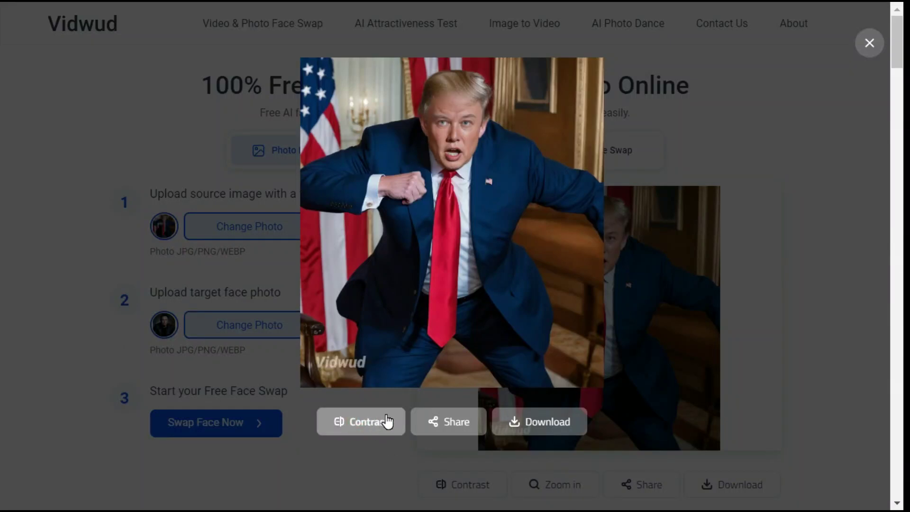
click(868, 44)
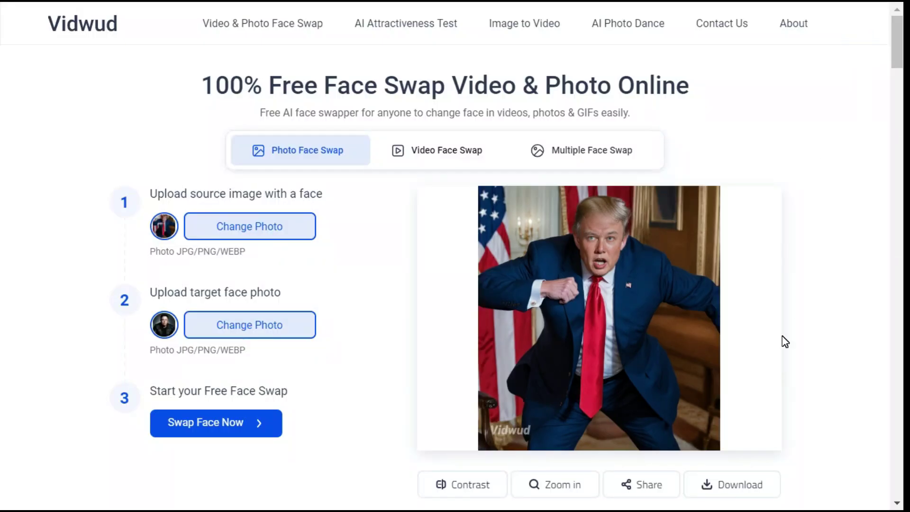
click(739, 488)
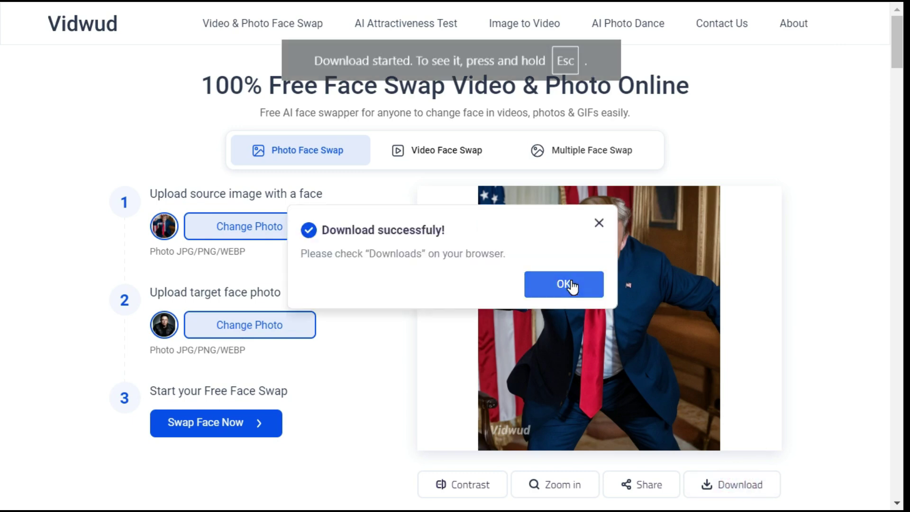
click(569, 284)
click(442, 158)
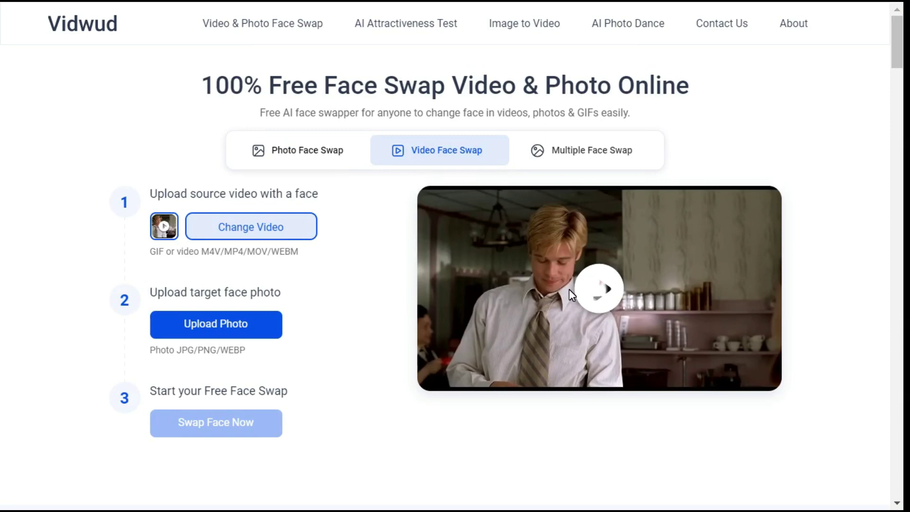
Step: Preview the source clip, add the dark-haired man's headshot as target face, and generate the swapped video
click(612, 289)
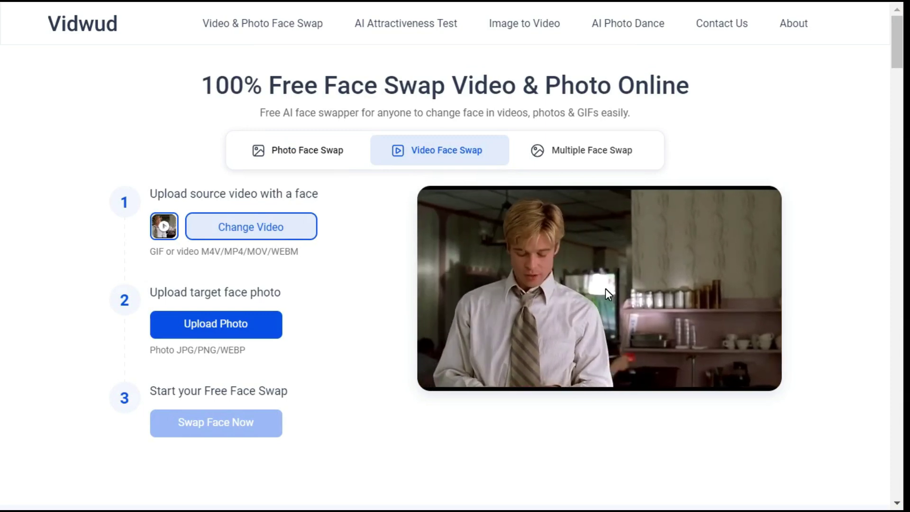
click(604, 289)
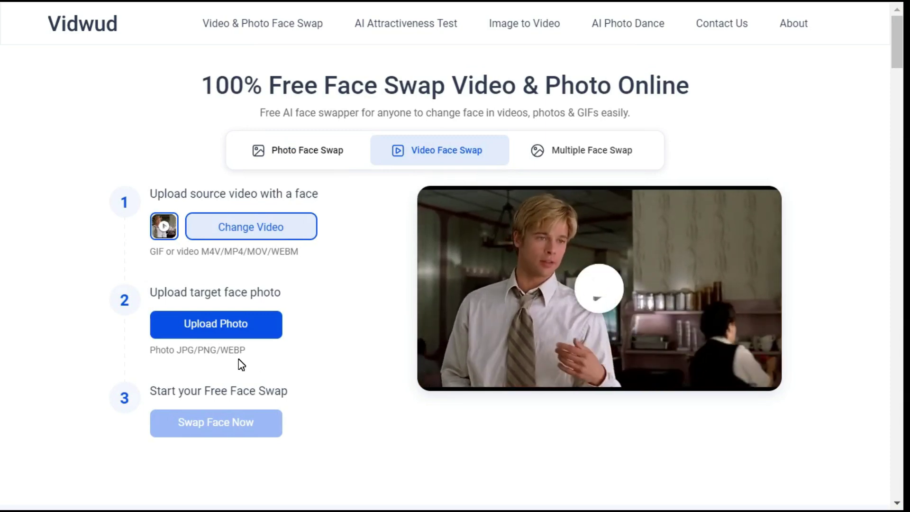
click(216, 327)
scroll(218, 309, down, 2)
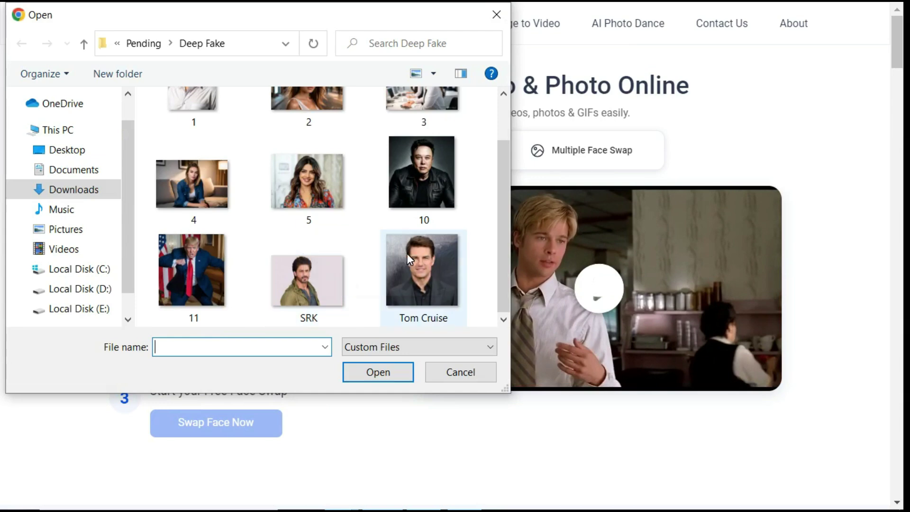
double_click(432, 264)
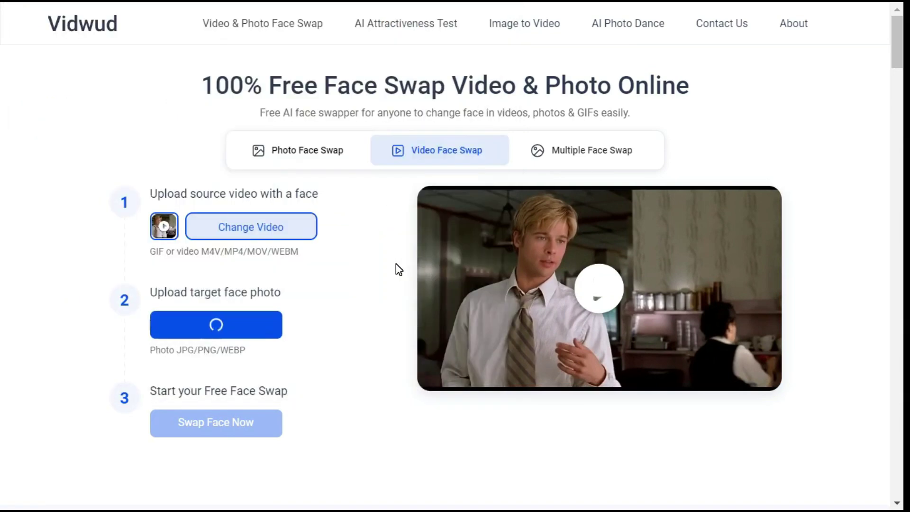
click(219, 432)
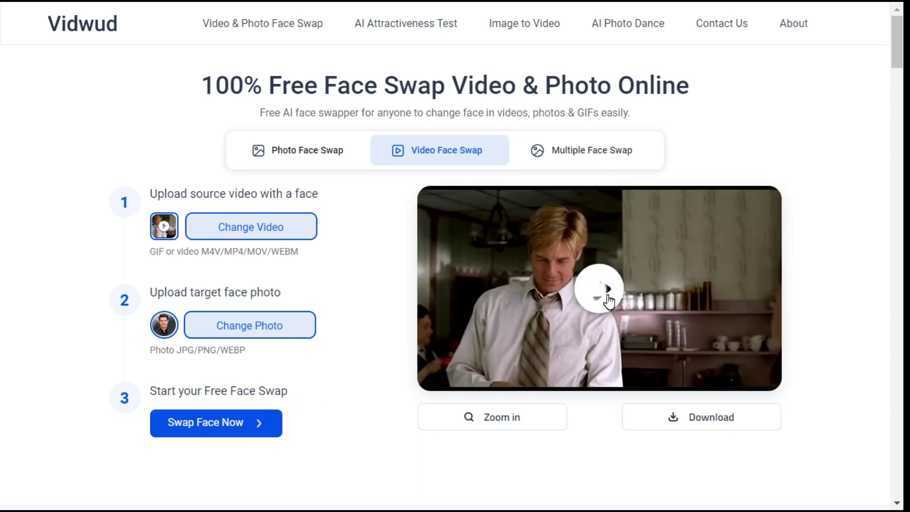
Step: Play the face-swapped video in the enlarged viewer, close it, and download the video
click(614, 298)
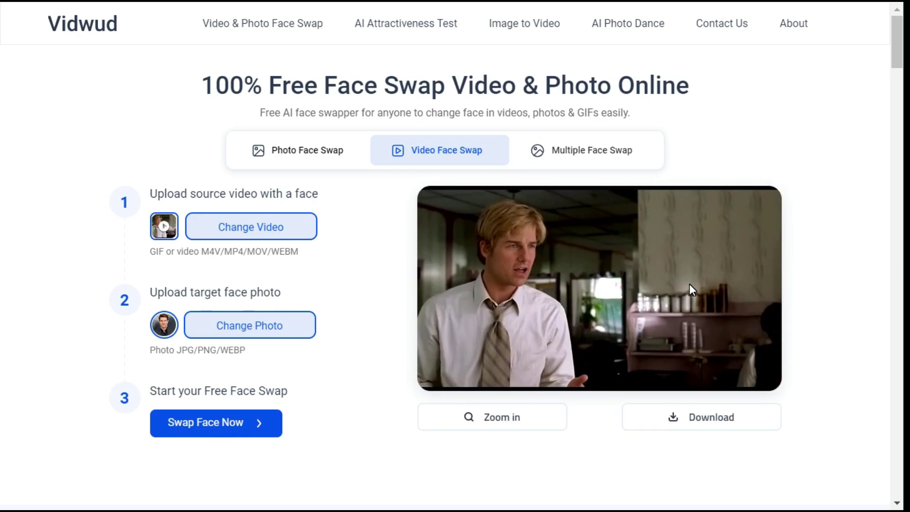
click(499, 421)
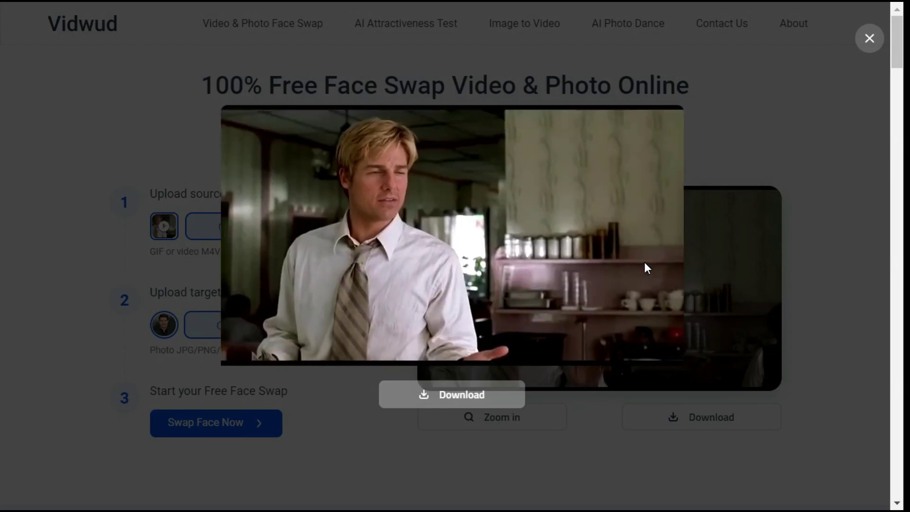
click(869, 38)
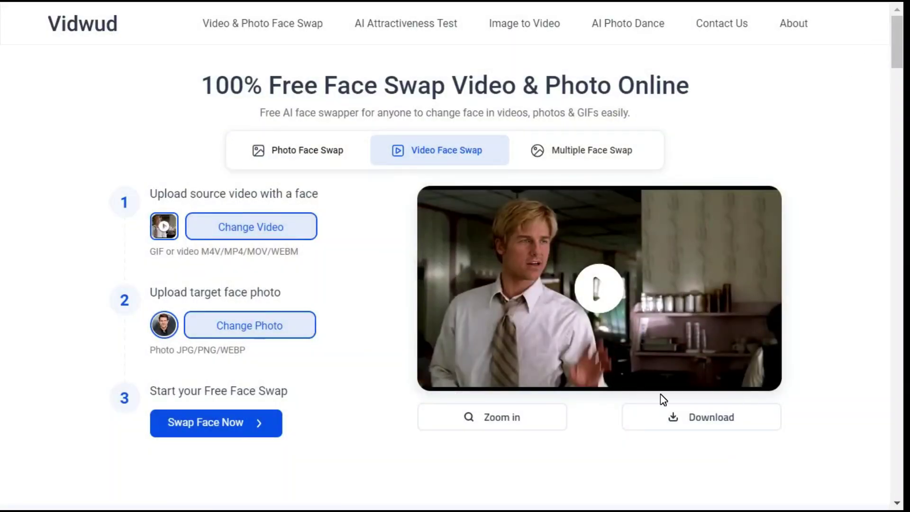
click(706, 423)
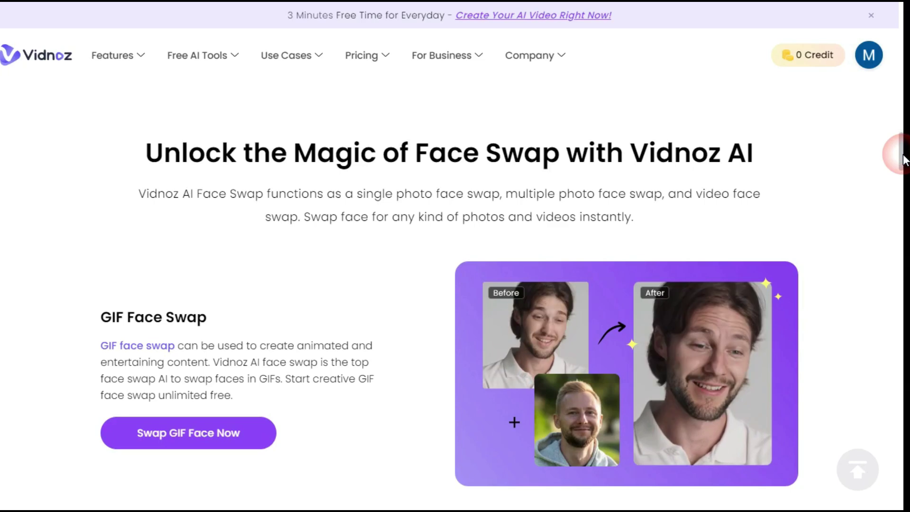
Step: Scroll down the Vidnoz face swap page past the feature overview to the benefits section
drag(903, 159, 903, 191)
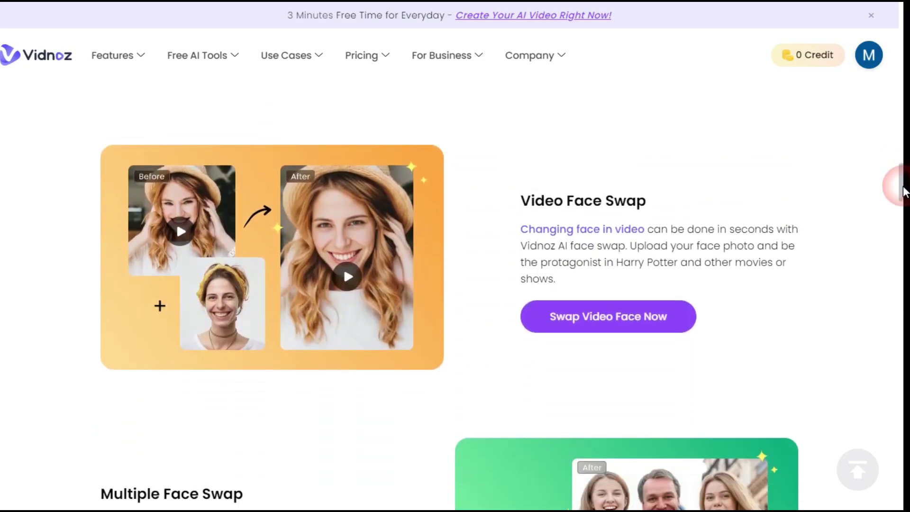
drag(903, 190, 903, 233)
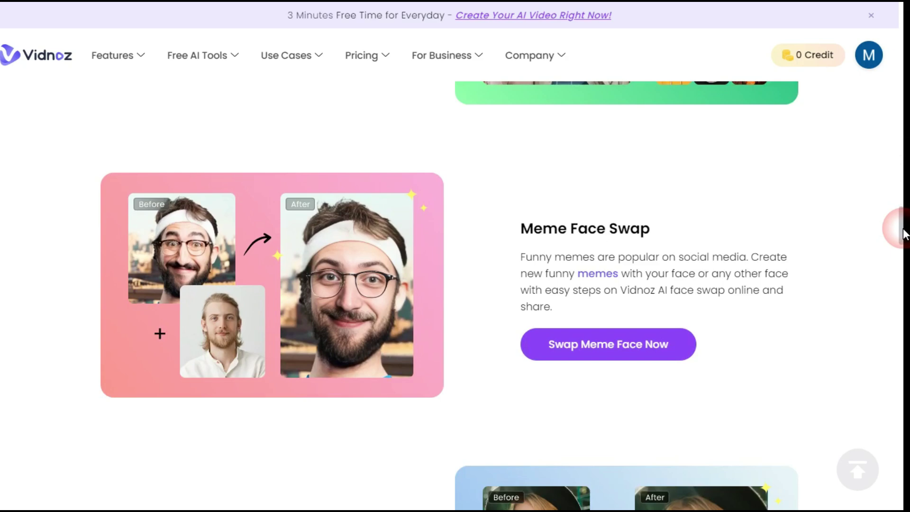
drag(904, 233, 901, 255)
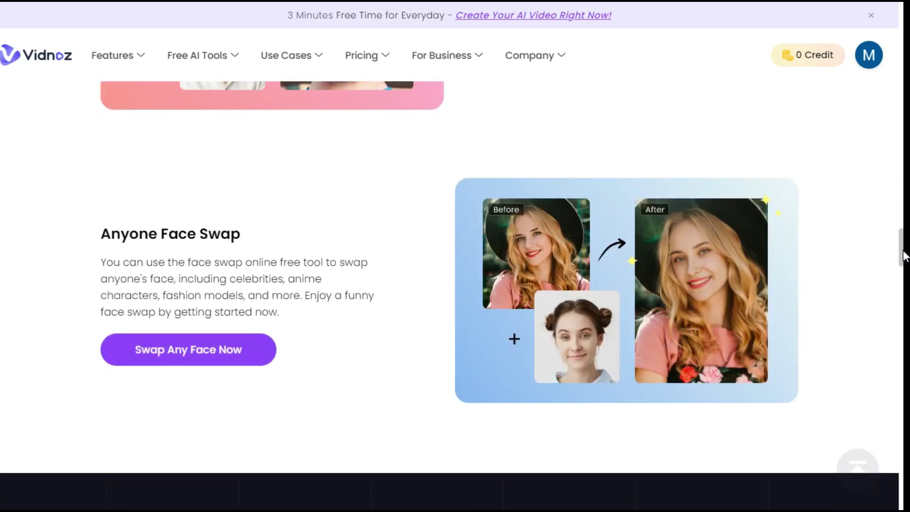
scroll(903, 256, down, 8)
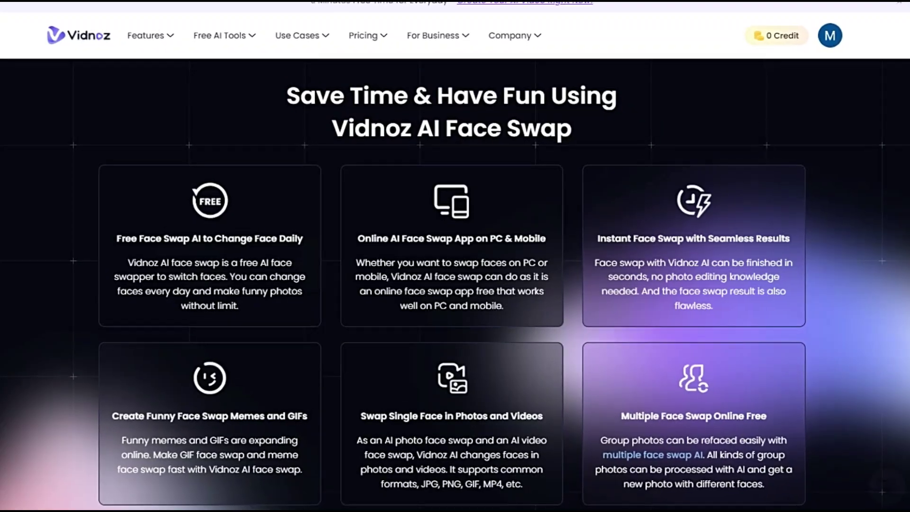
scroll(455, 284, down, 5)
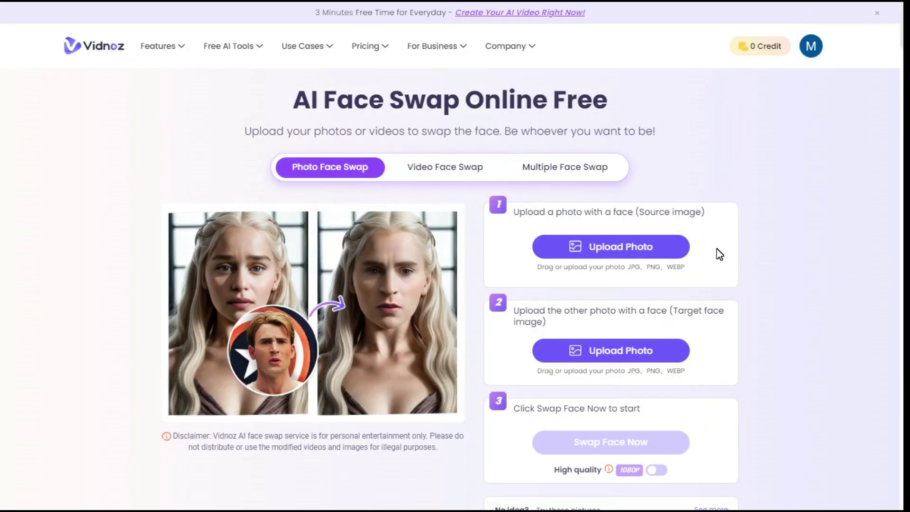
Step: Upload photo 12 as the source and the man's headshot as target face, then generate the swapped photo
click(631, 243)
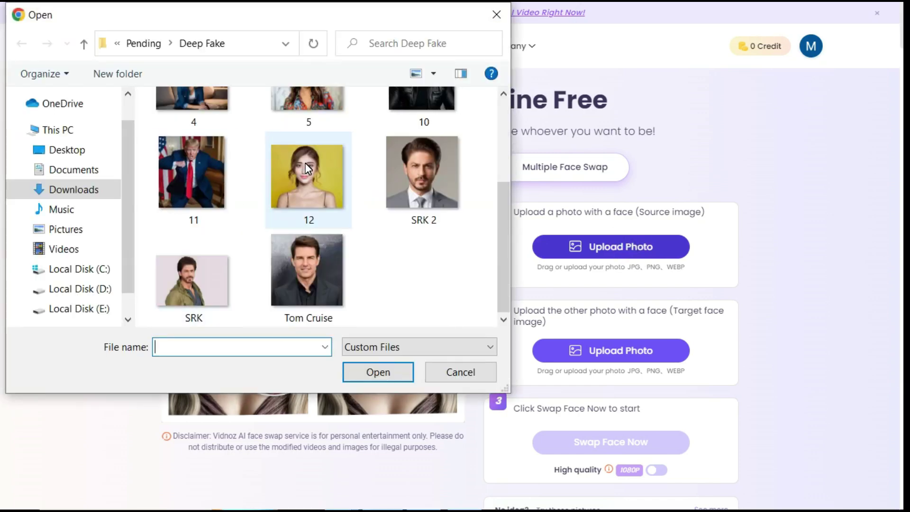
double_click(394, 173)
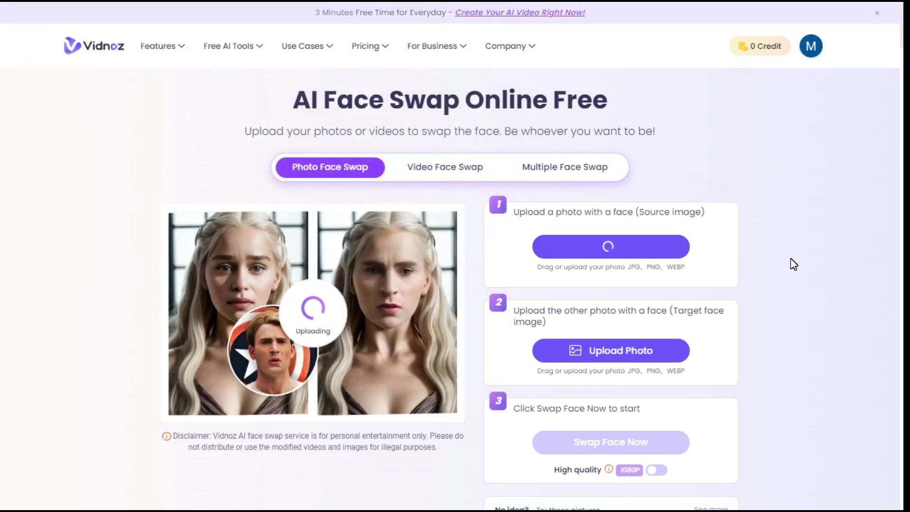
click(625, 357)
scroll(473, 231, down, 3)
double_click(309, 264)
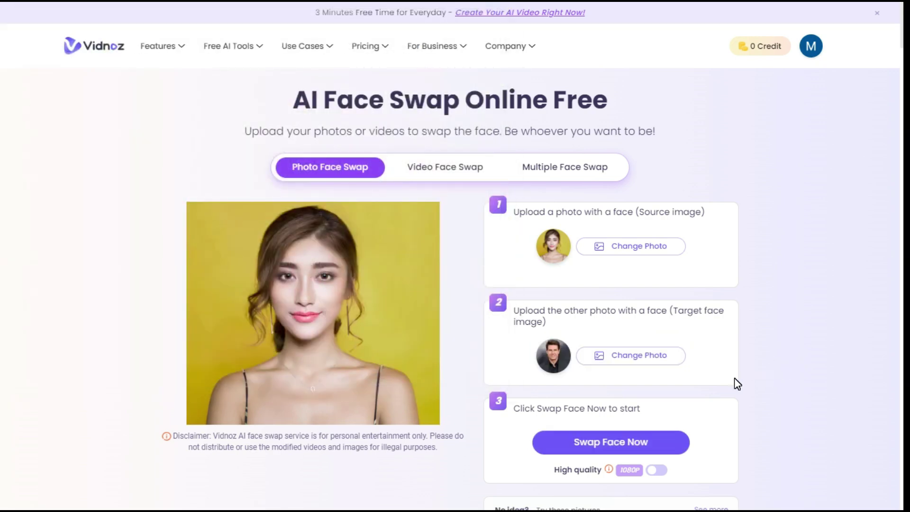
click(610, 448)
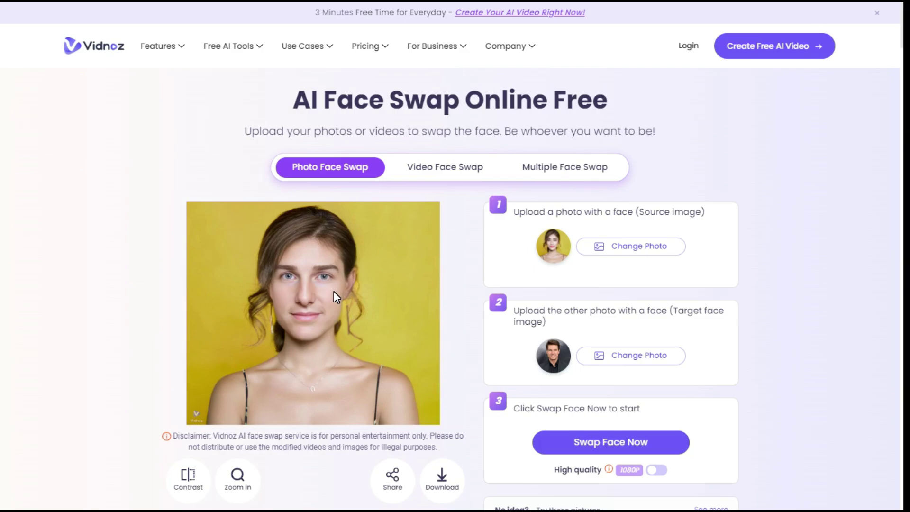
Step: Compare the enlarged swapped photo with the original, then download it and dismiss the confirmation
click(237, 480)
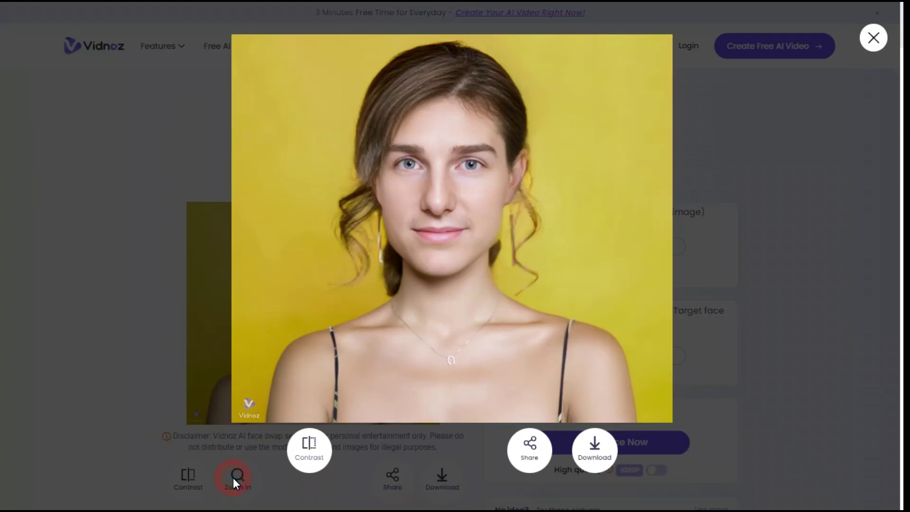
click(311, 452)
click(311, 451)
click(874, 38)
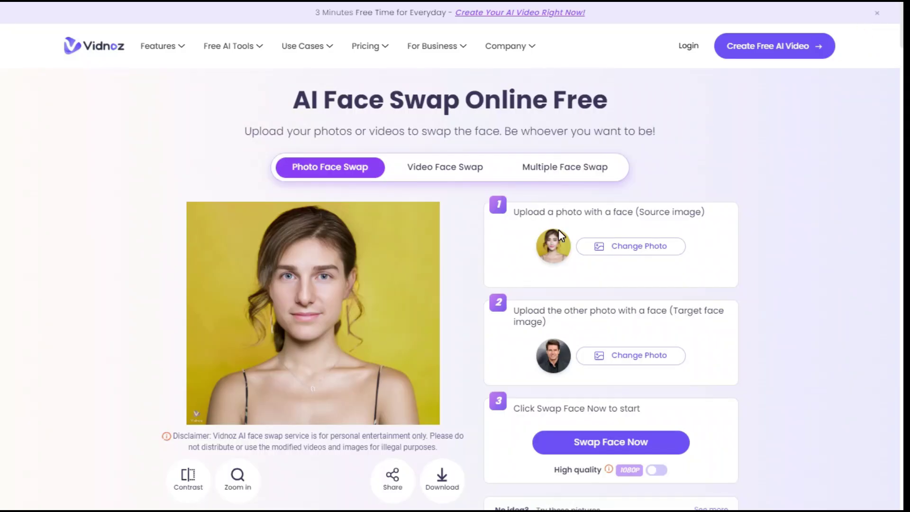
click(442, 479)
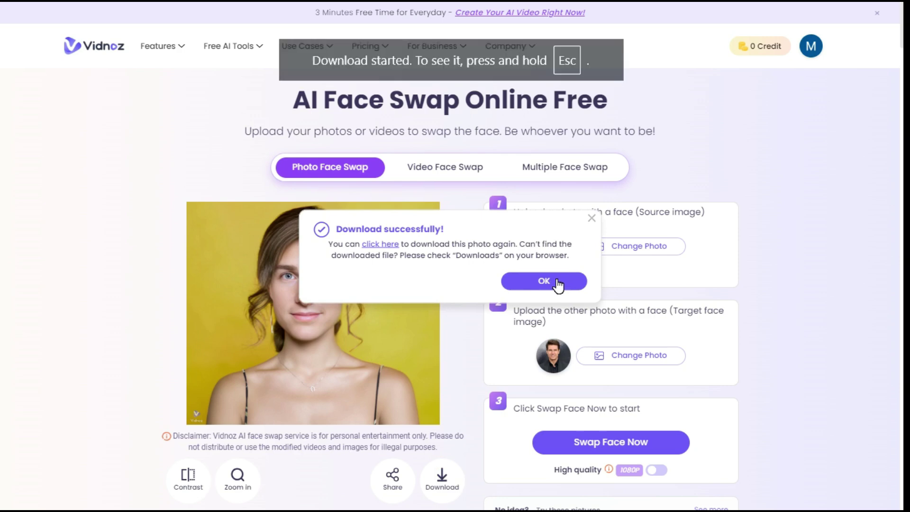
click(558, 285)
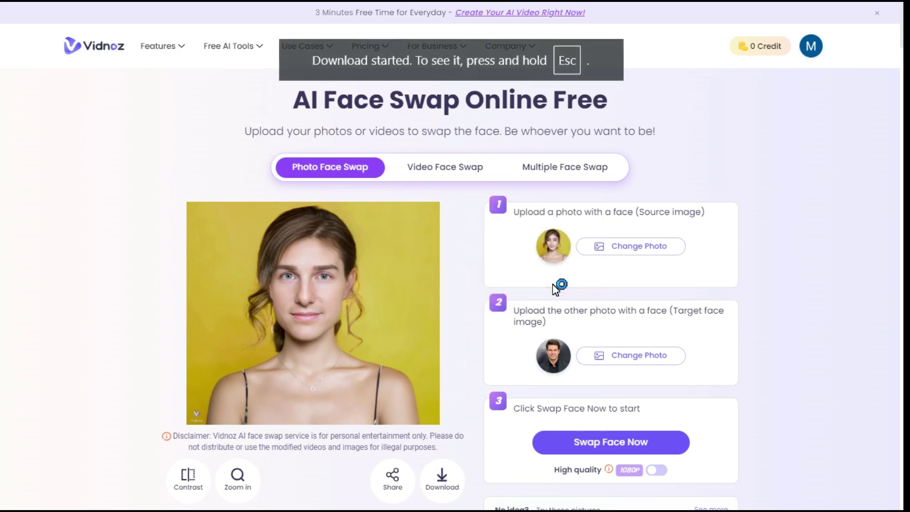
Step: In Video Face Swap, upload video file 3 as the source and briefly play it
click(456, 170)
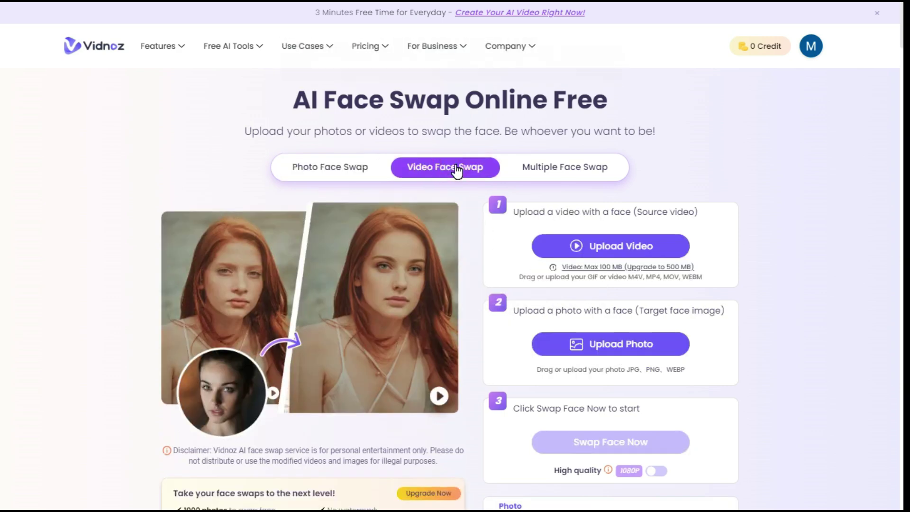
click(606, 246)
double_click(373, 162)
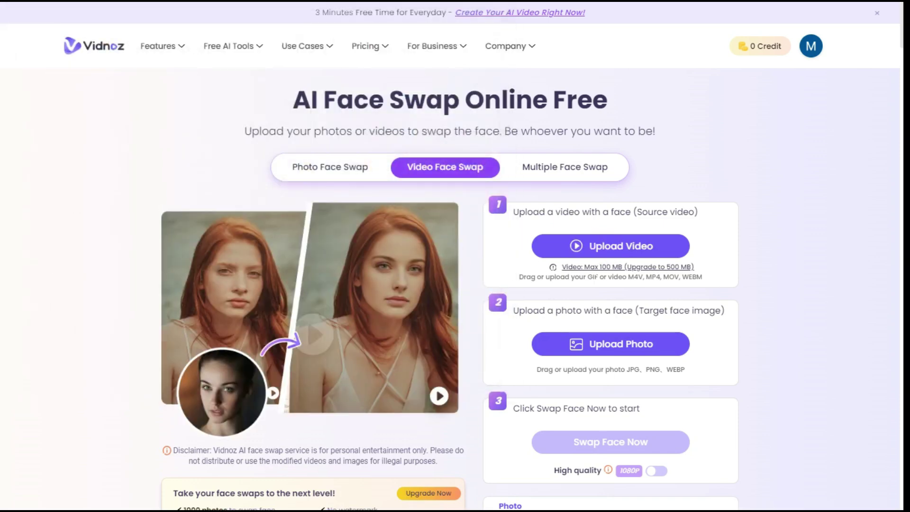
click(315, 306)
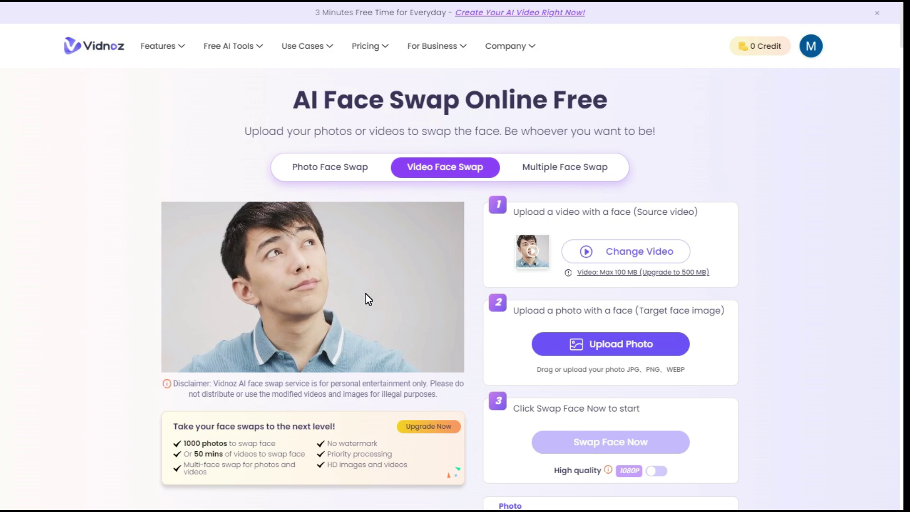
click(361, 272)
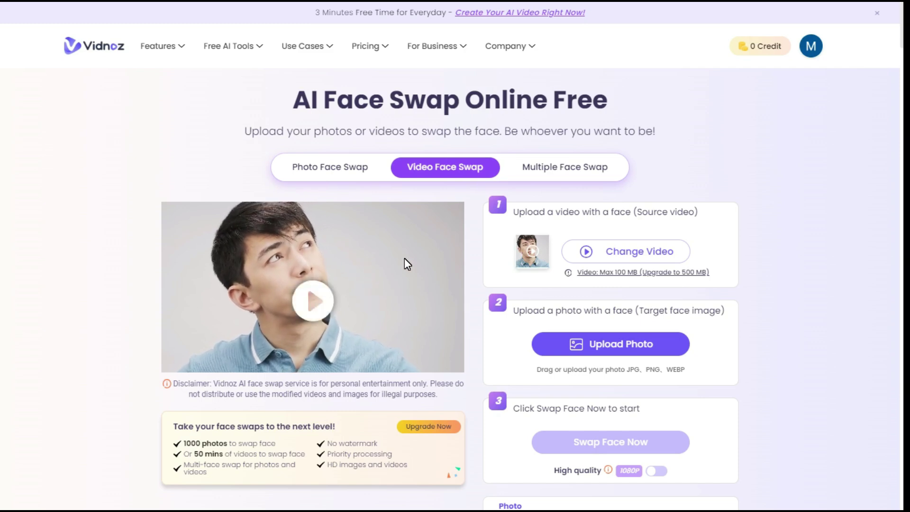
Step: Use the bearded man's portrait as the target face and generate the swapped video
click(615, 350)
scroll(490, 253, down, 3)
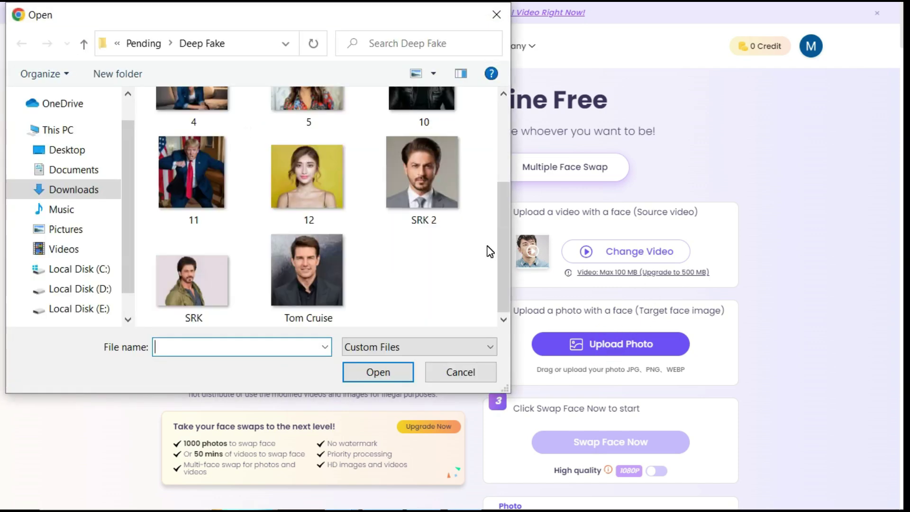
double_click(437, 198)
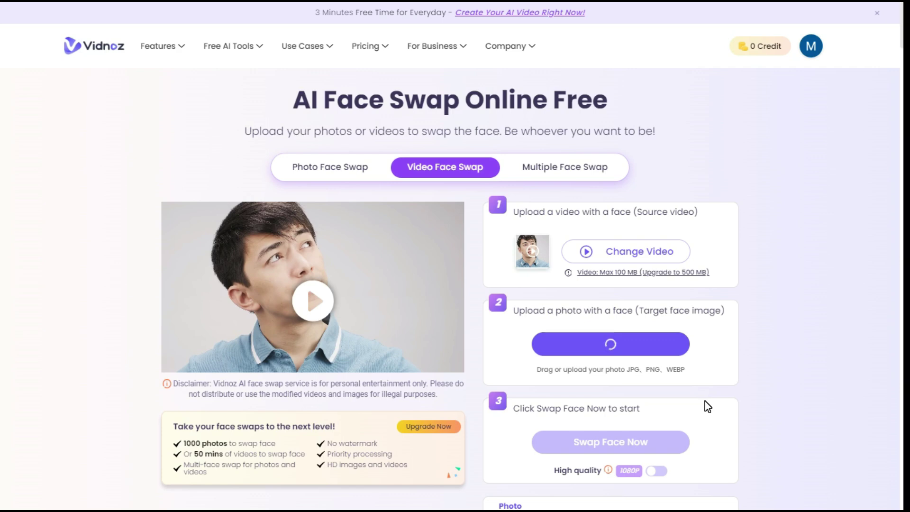
click(612, 445)
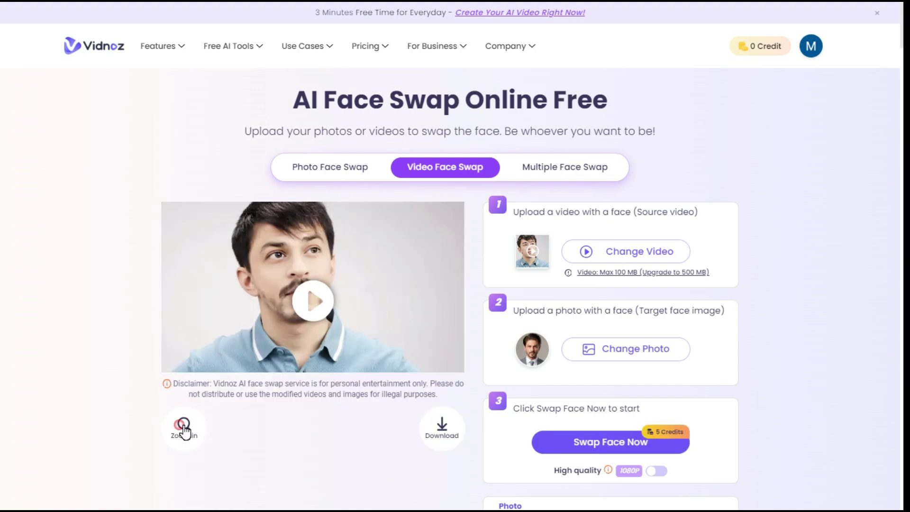
Step: Play the face-swapped video in the enlarged preview, then download the result
click(184, 430)
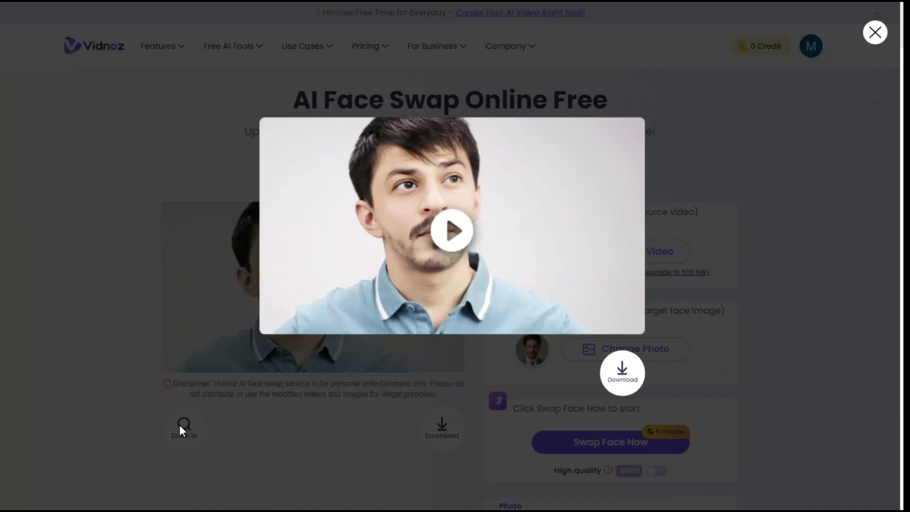
click(449, 230)
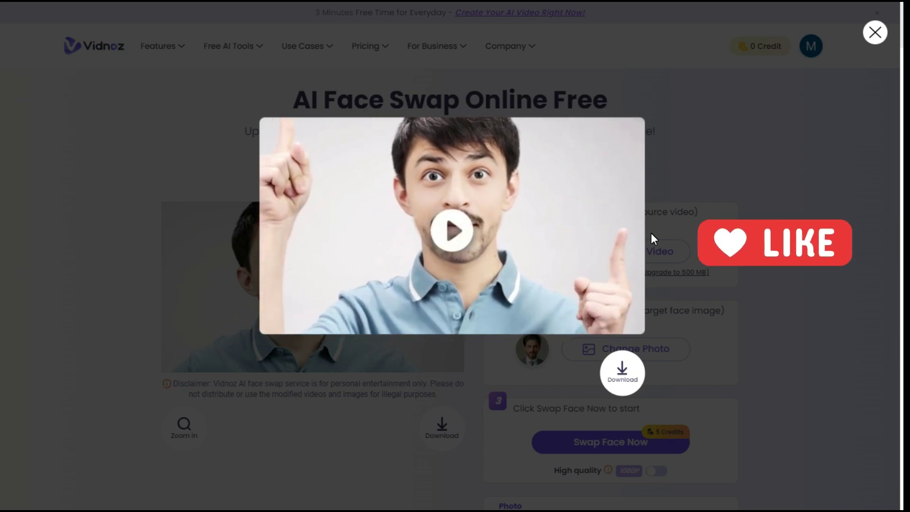
click(876, 34)
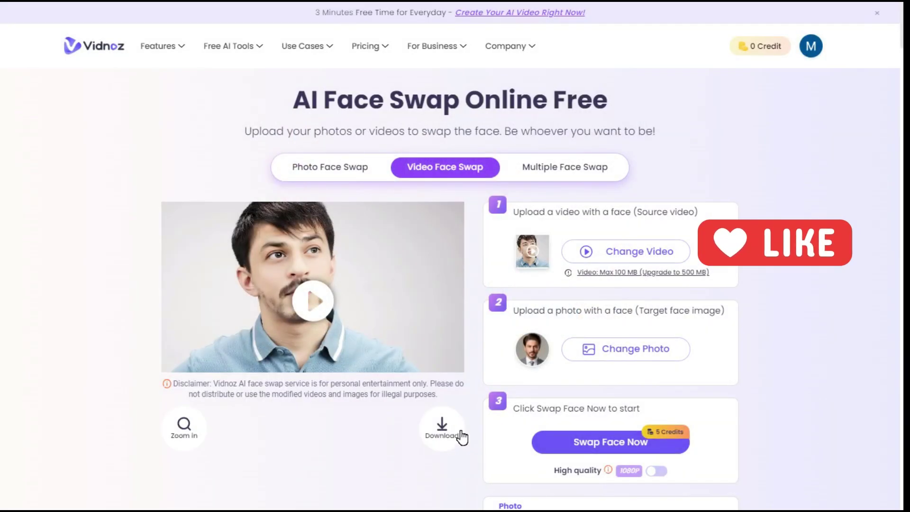